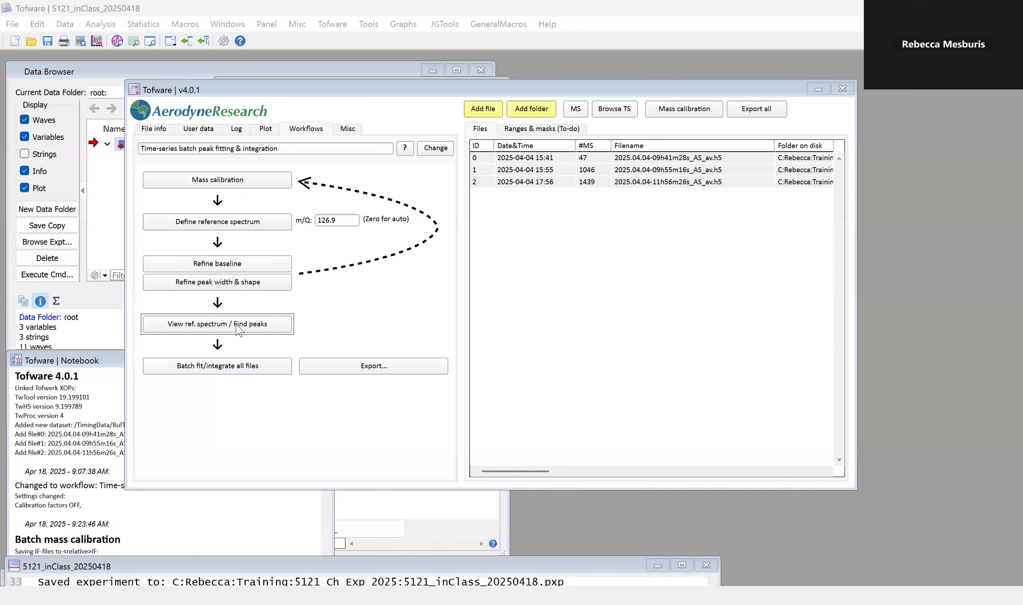
Open the reference spectrum for finding peaks and move its window aside so the peak list is visible.
{"action": "left_click", "coordinate": [217, 324]}
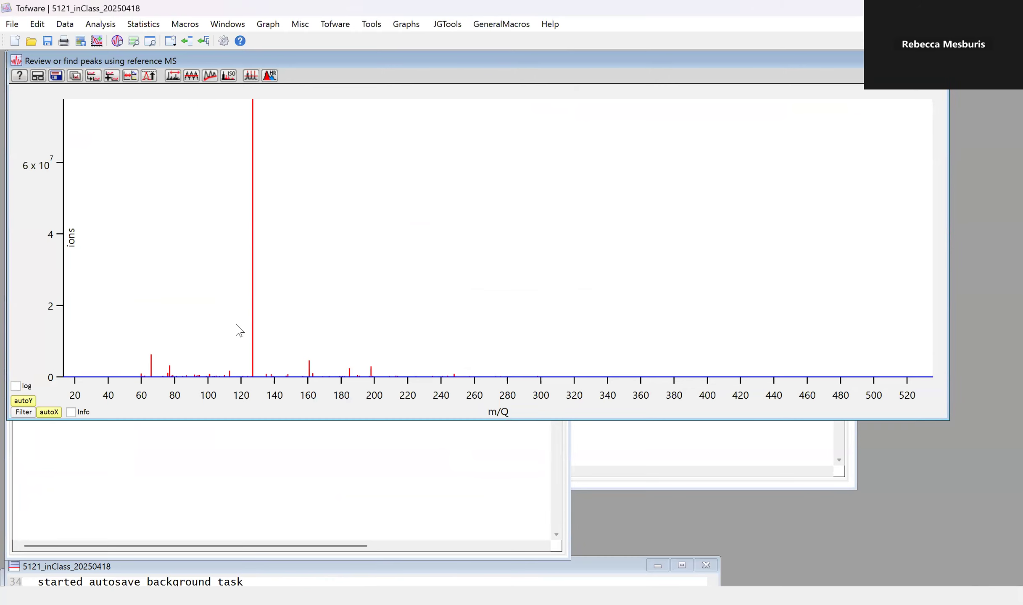
{"action": "left_click_drag", "start_coordinate": [323, 65], "coordinate": [386, 91]}
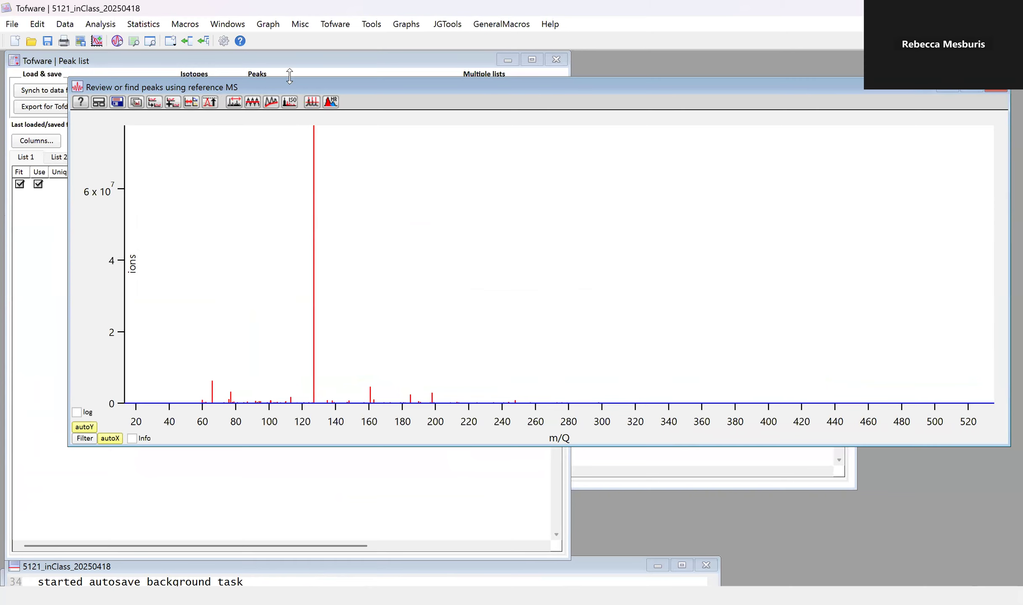
{"action": "left_click", "coordinate": [263, 67]}
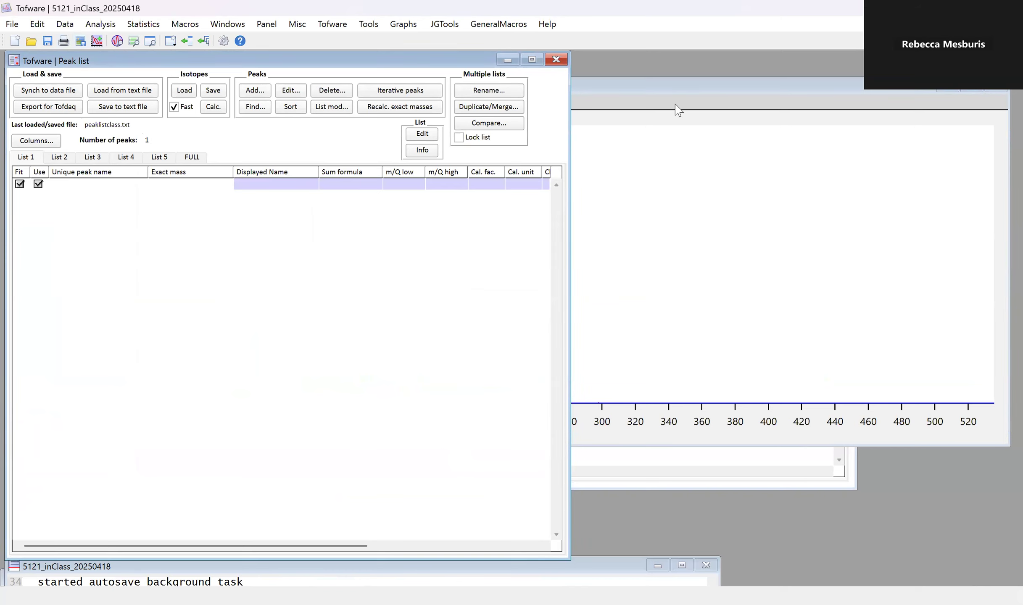
{"action": "left_click", "coordinate": [655, 89]}
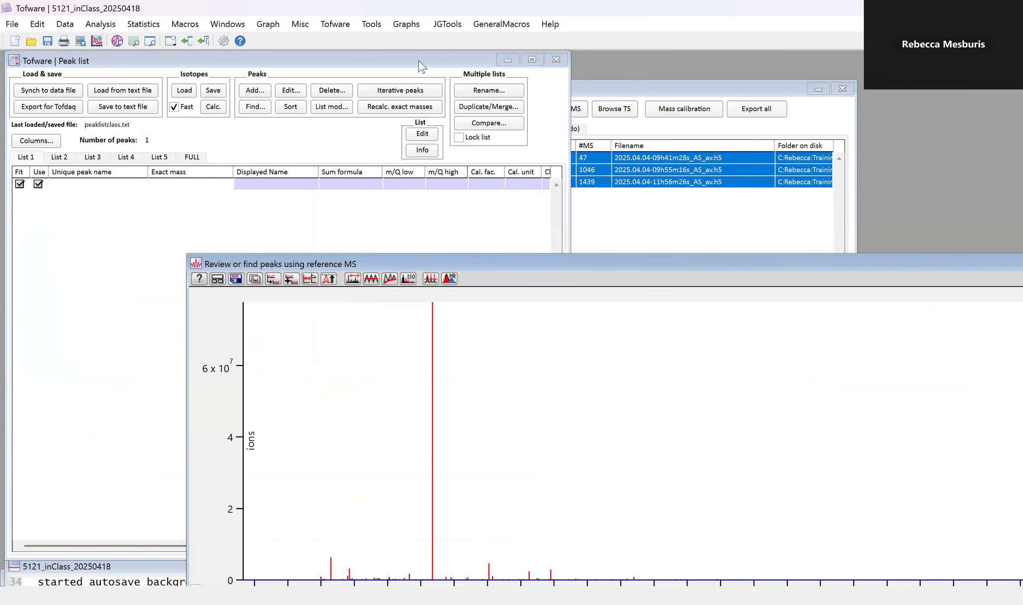
{"action": "left_click_drag", "start_coordinate": [507, 269], "coordinate": [645, 153]}
{"action": "left_click_drag", "start_coordinate": [685, 113], "coordinate": [692, 116]}
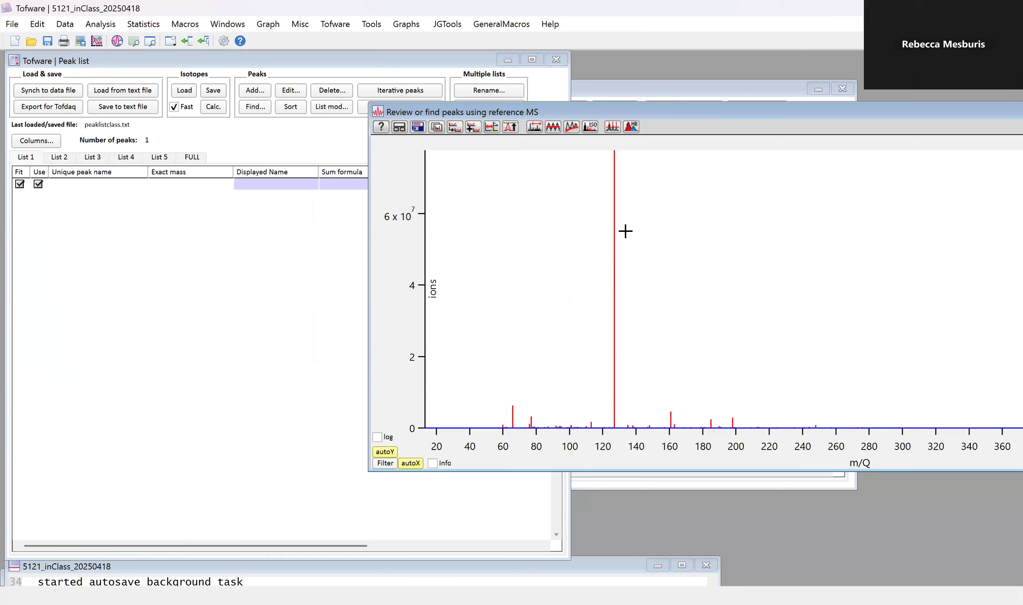
Bring the Peak list window to the front and reposition it below the Data Browser title bar.
{"action": "left_click", "coordinate": [114, 62]}
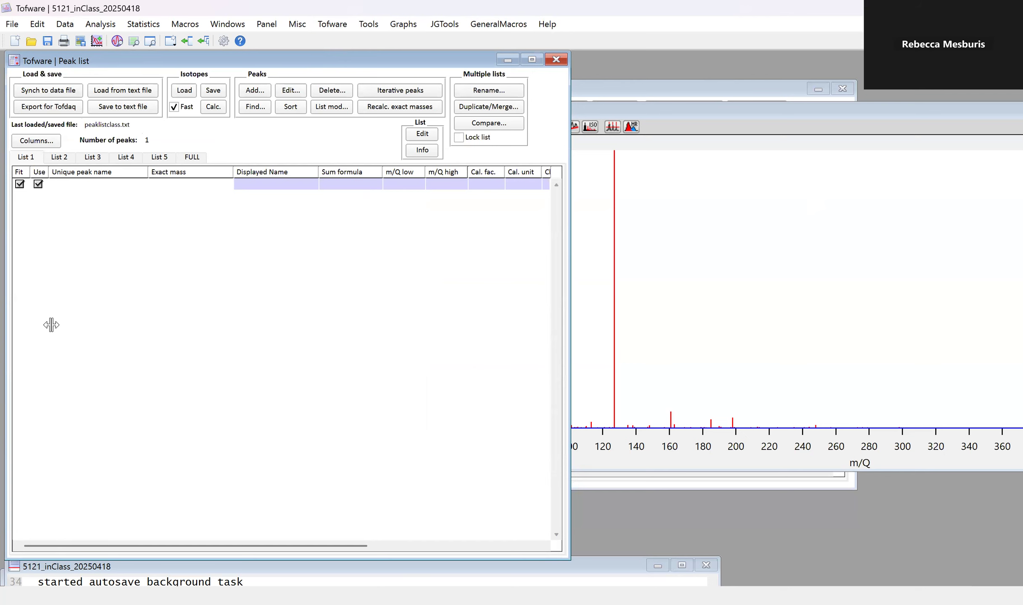
{"action": "left_click_drag", "start_coordinate": [254, 68], "coordinate": [272, 156]}
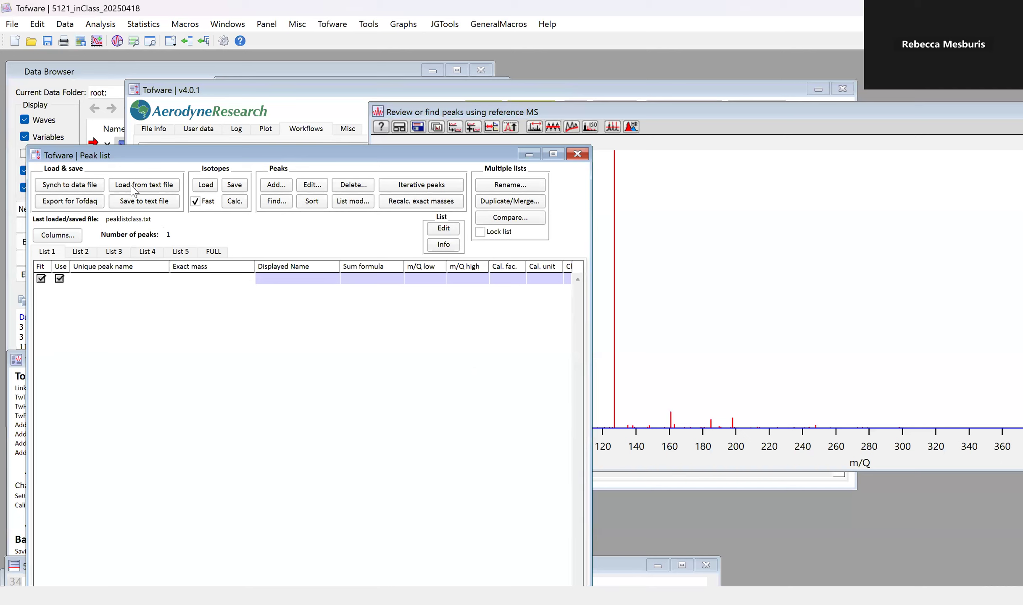
{"action": "left_click_drag", "start_coordinate": [164, 157], "coordinate": [155, 116]}
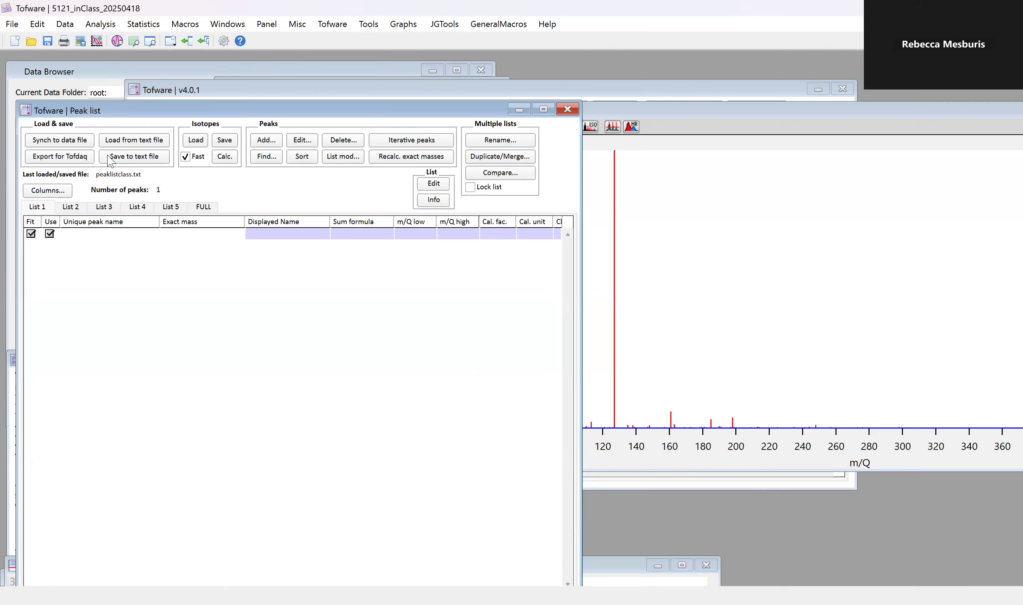
{"action": "left_click_drag", "start_coordinate": [165, 114], "coordinate": [145, 93]}
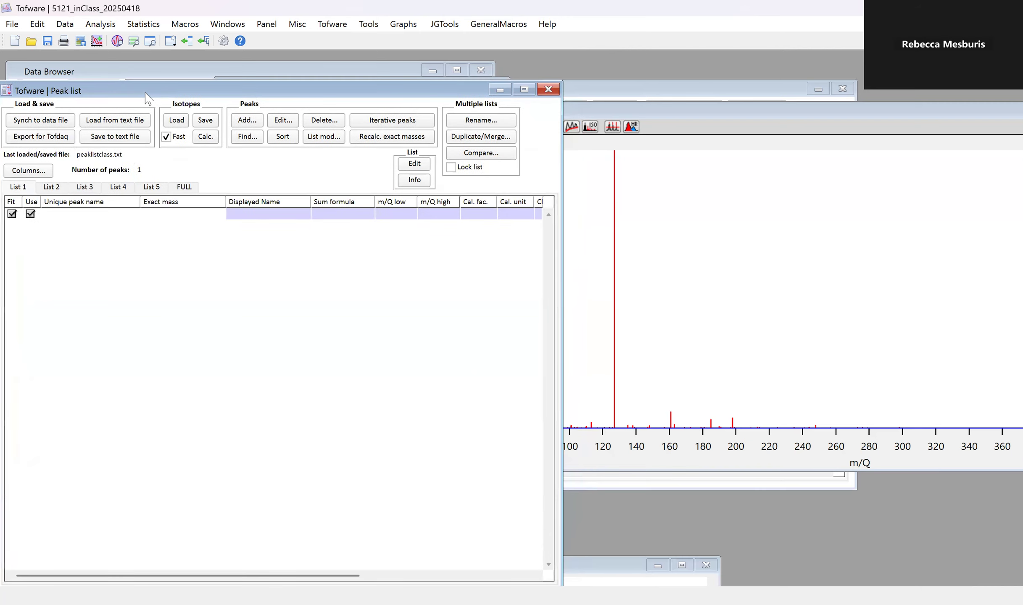
Turn on high-resolution peak fitting for the reference spectrum and find the peaks at nominal m/Q 161.
{"action": "left_click_drag", "start_coordinate": [618, 115], "coordinate": [326, 83]}
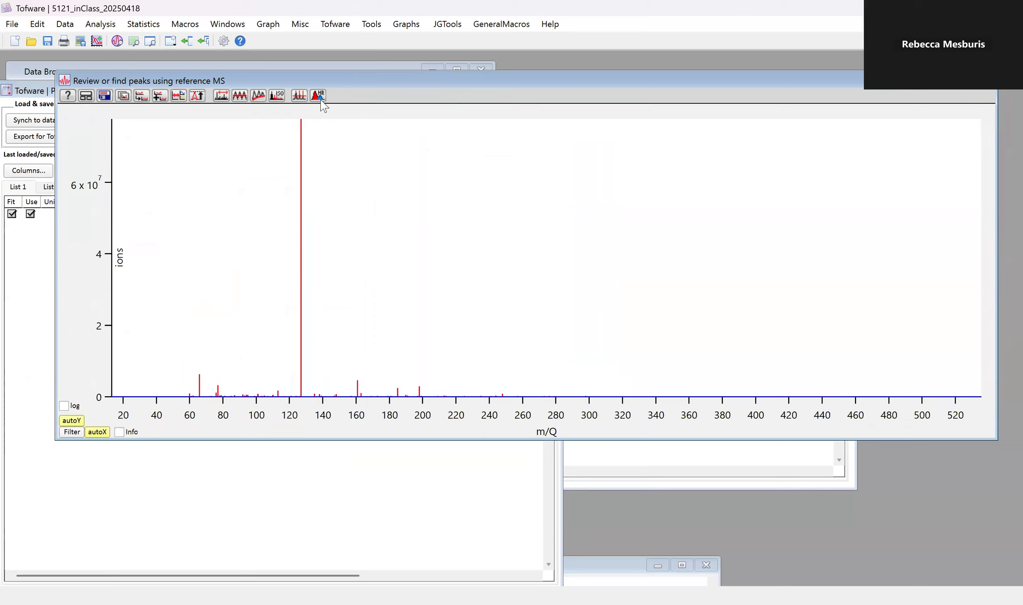
{"action": "left_click", "coordinate": [324, 100]}
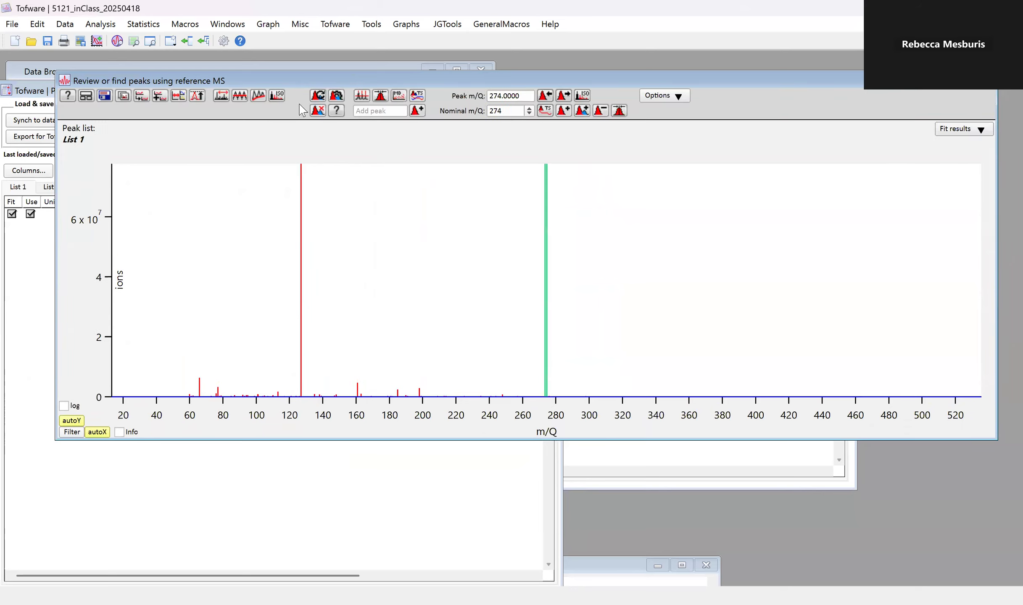
{"action": "double_click", "coordinate": [492, 113]}
{"action": "type", "text": "161"}
{"action": "key", "text": "Return"}
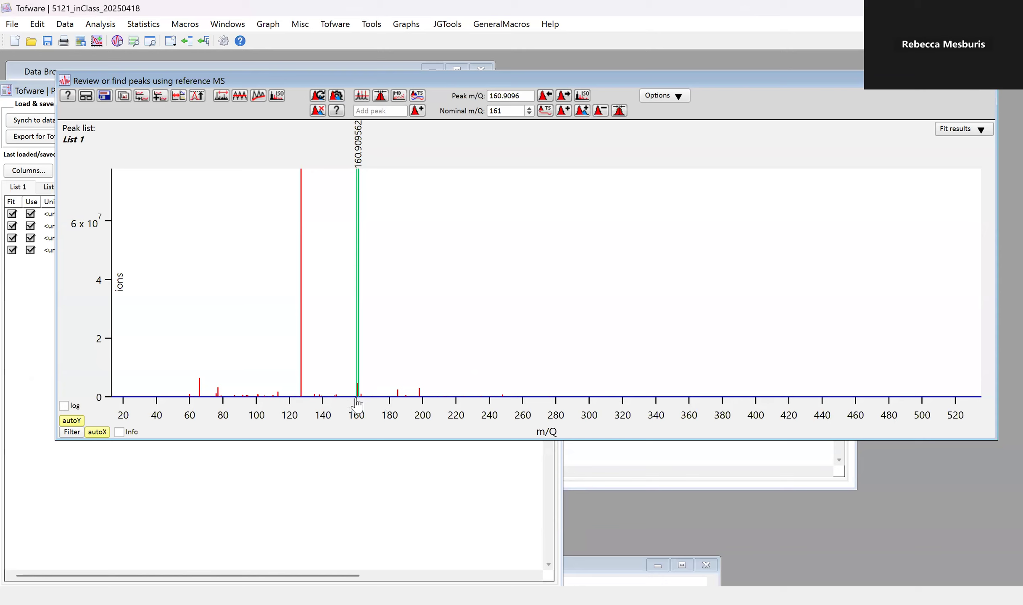
Open the composition and isotopes finder for the unknown peak at m/Q 160.909562 and make its pane visible.
{"action": "scroll", "coordinate": [359, 400], "scroll_direction": "up", "scroll_amount": 5}
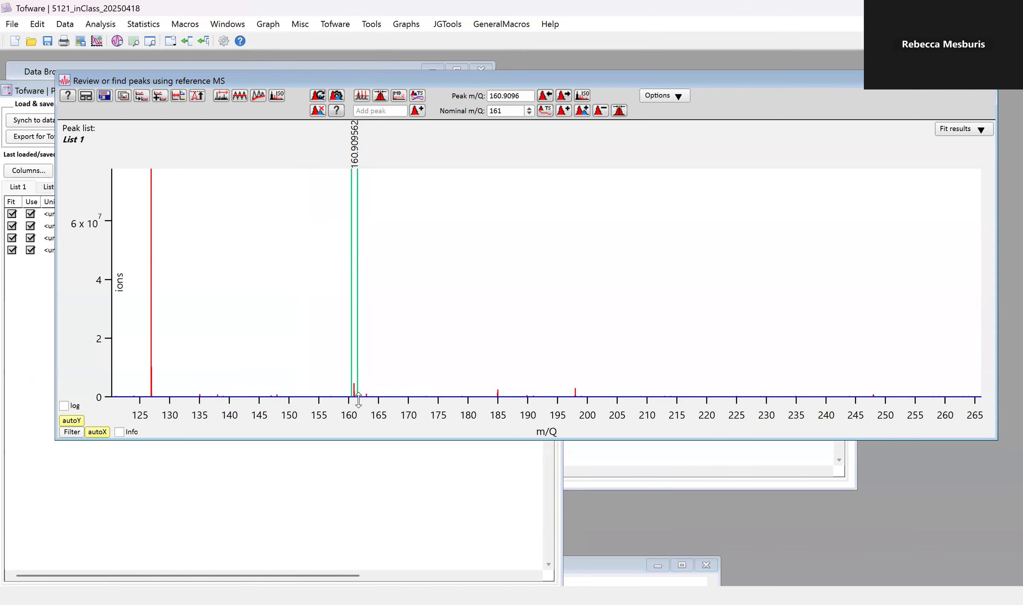
{"action": "scroll", "coordinate": [359, 400], "scroll_direction": "up", "scroll_amount": 2}
{"action": "scroll", "coordinate": [358, 400], "scroll_direction": "down", "scroll_amount": 2}
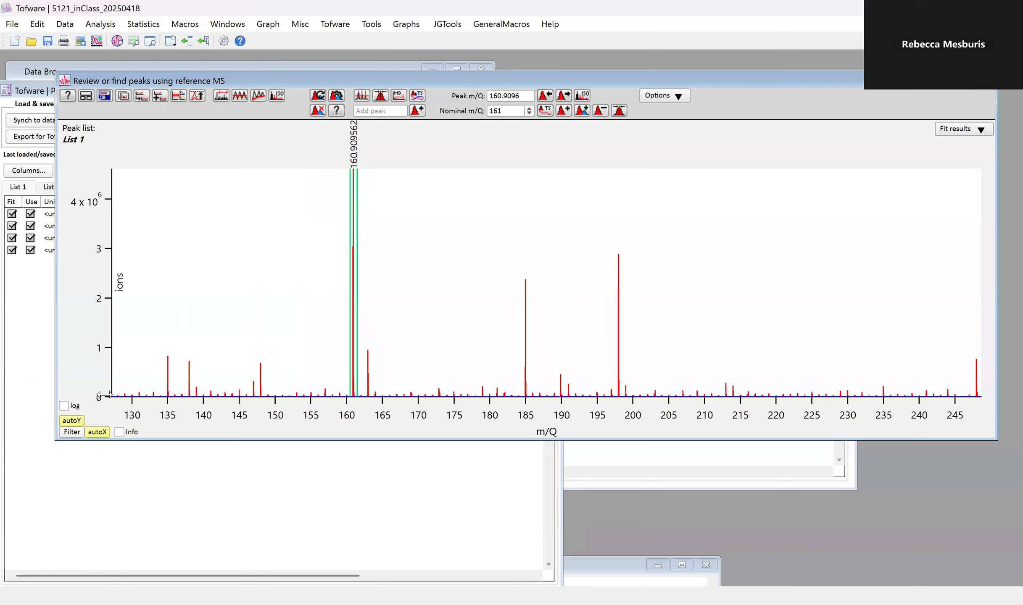
{"action": "scroll", "coordinate": [106, 396], "scroll_direction": "up", "scroll_amount": 1}
{"action": "scroll", "coordinate": [105, 396], "scroll_direction": "up", "scroll_amount": 1}
{"action": "scroll", "coordinate": [105, 396], "scroll_direction": "down", "scroll_amount": 1}
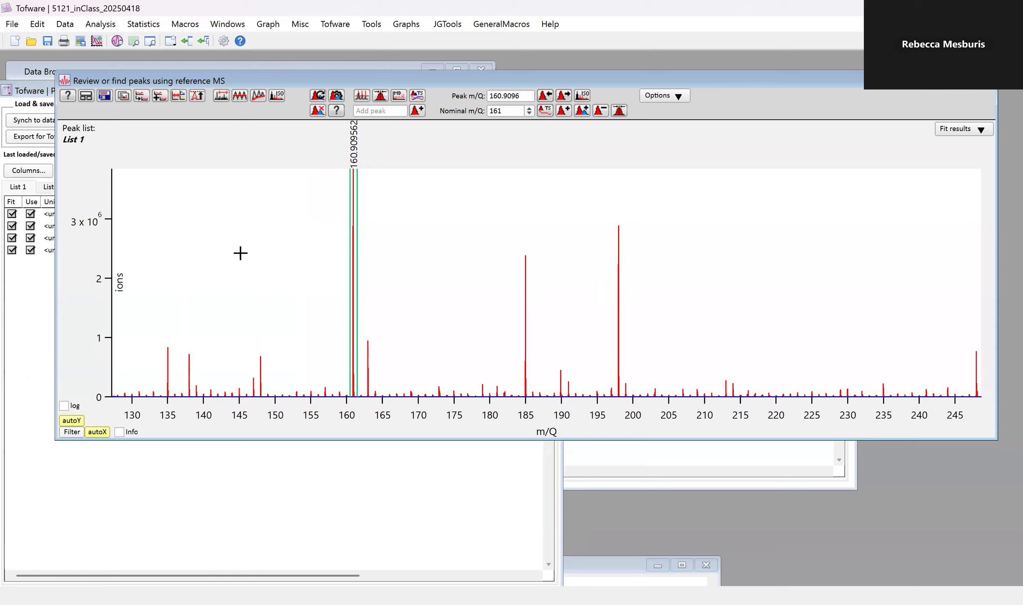
{"action": "right_click", "coordinate": [354, 157]}
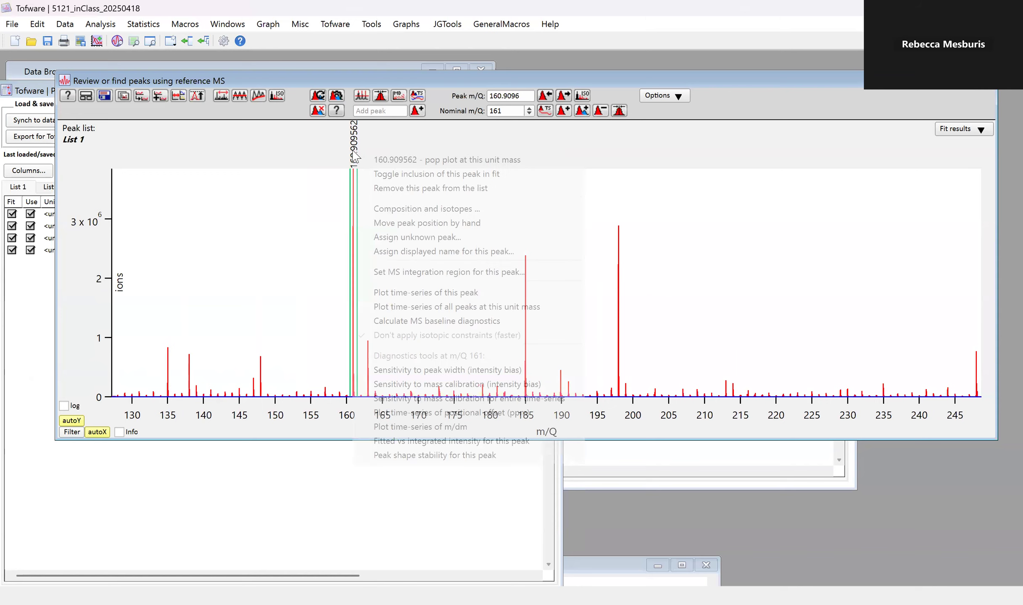
{"action": "left_click", "coordinate": [404, 209]}
{"action": "left_click_drag", "start_coordinate": [629, 82], "coordinate": [331, 100]}
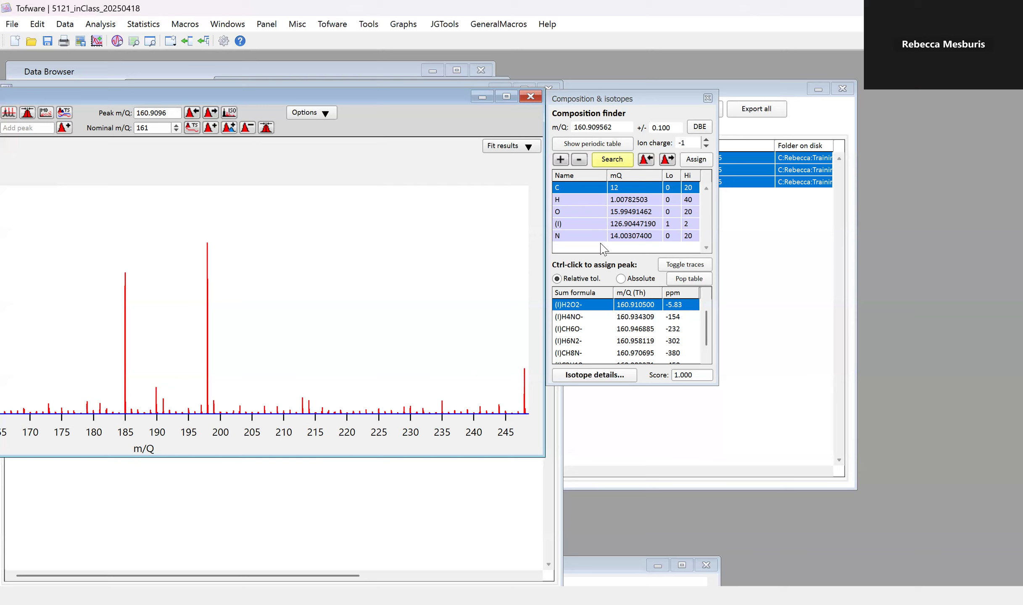
Remove nitrogen (N) from the composition finder's element list and rerun the formula search.
{"action": "left_click", "coordinate": [572, 236]}
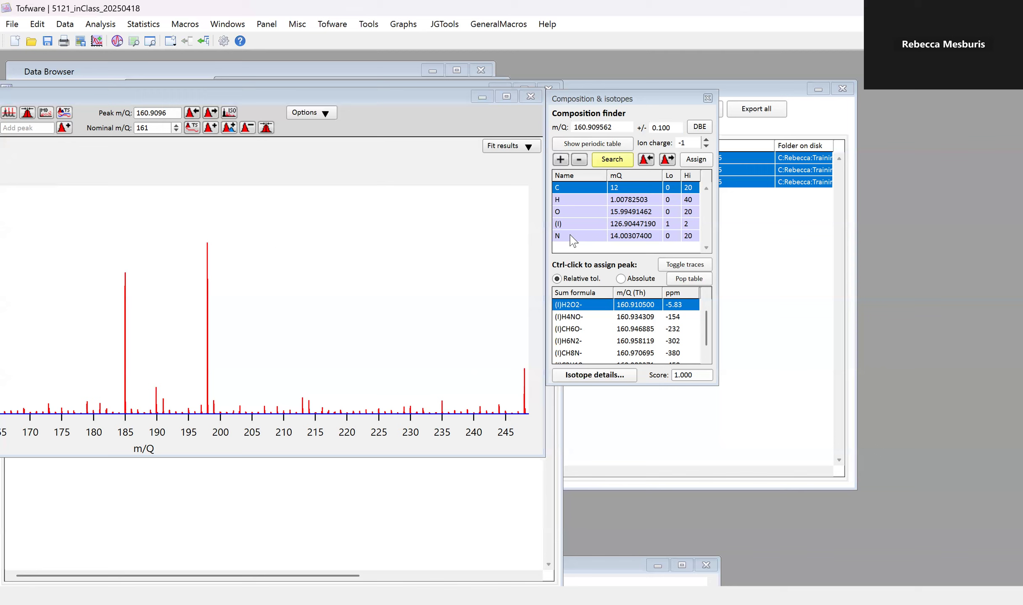
{"action": "left_click", "coordinate": [591, 252]}
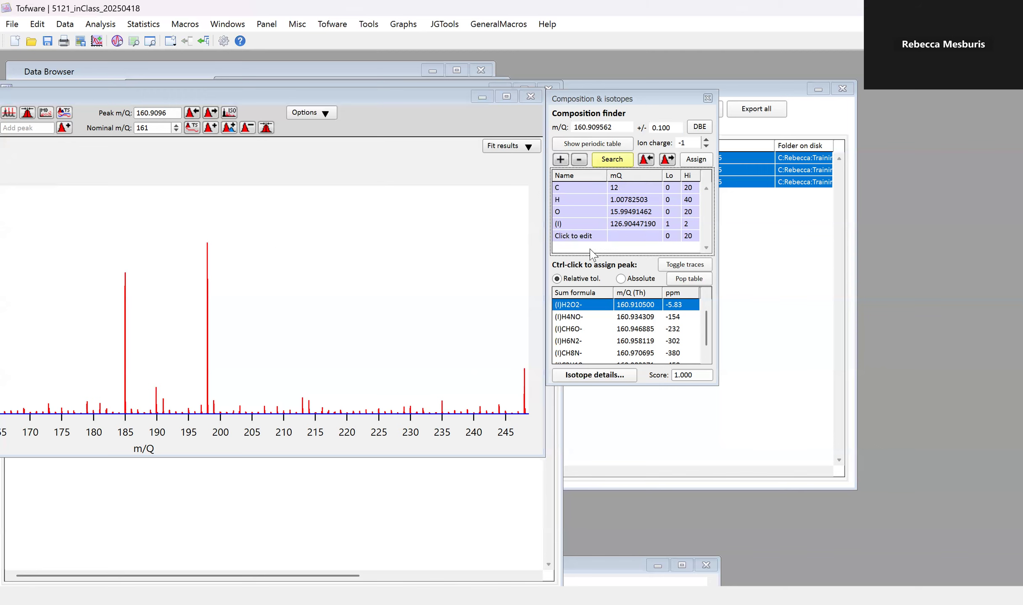
{"action": "left_click", "coordinate": [609, 162]}
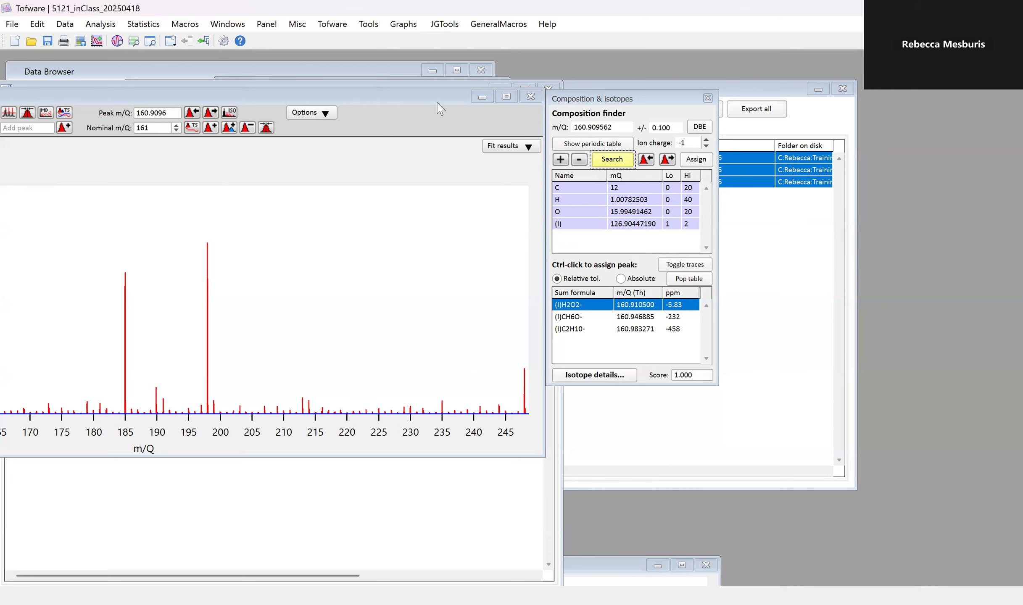
Review the online search options for the (I)H2O2- candidate and view the composition results in a separate table.
{"action": "left_click_drag", "start_coordinate": [420, 95], "coordinate": [542, 114]}
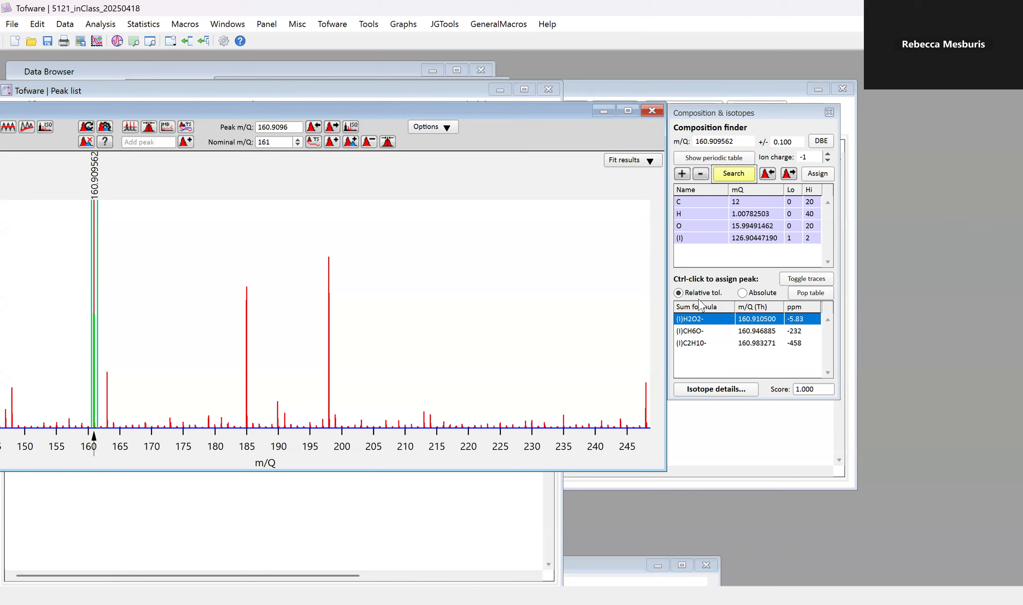
{"action": "right_click", "coordinate": [694, 323]}
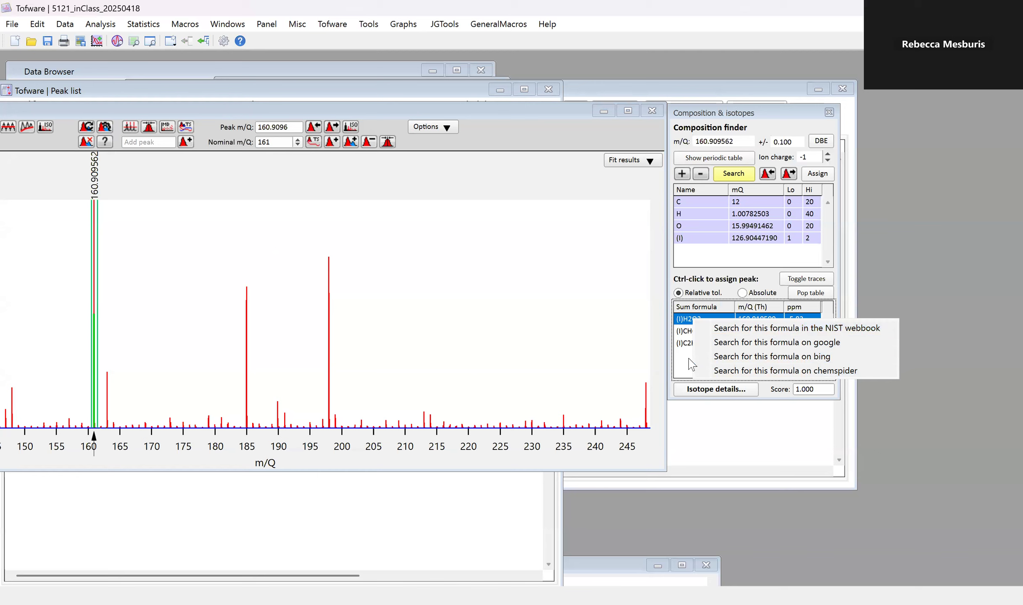
{"action": "left_click", "coordinate": [692, 333]}
{"action": "right_click", "coordinate": [692, 319]}
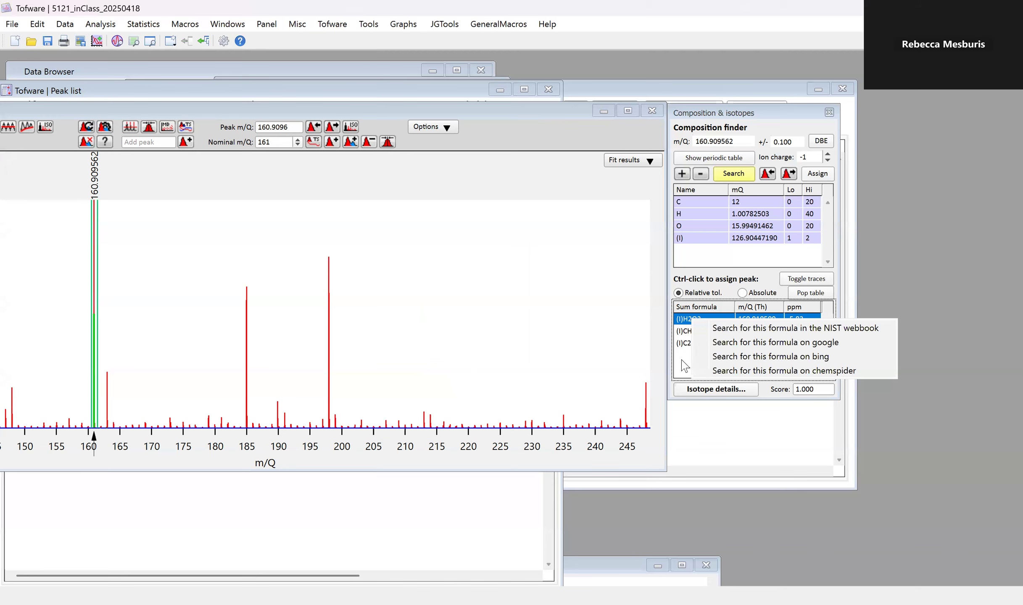
{"action": "left_click", "coordinate": [682, 362]}
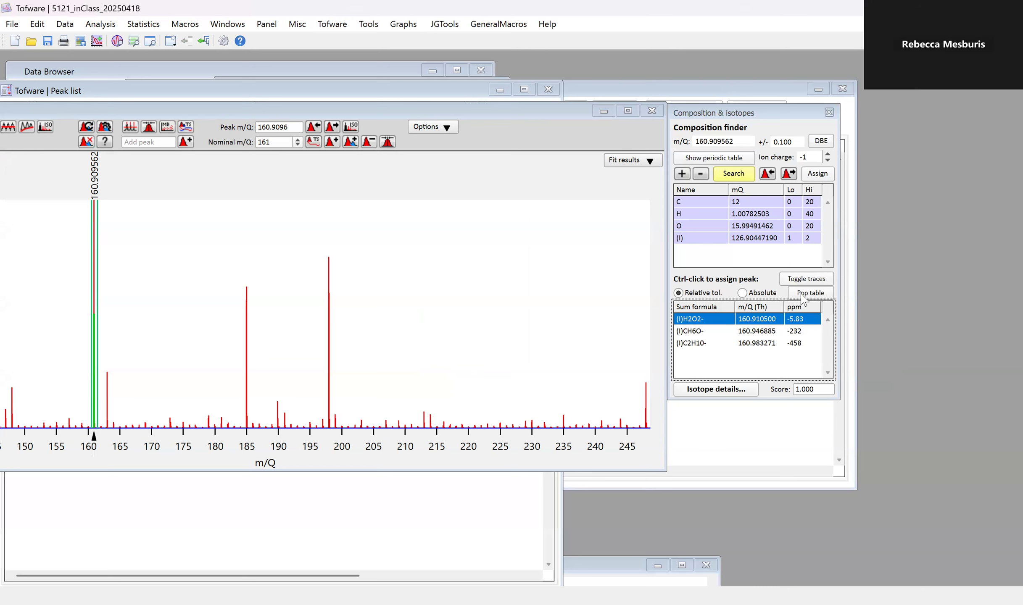
{"action": "left_click", "coordinate": [802, 294]}
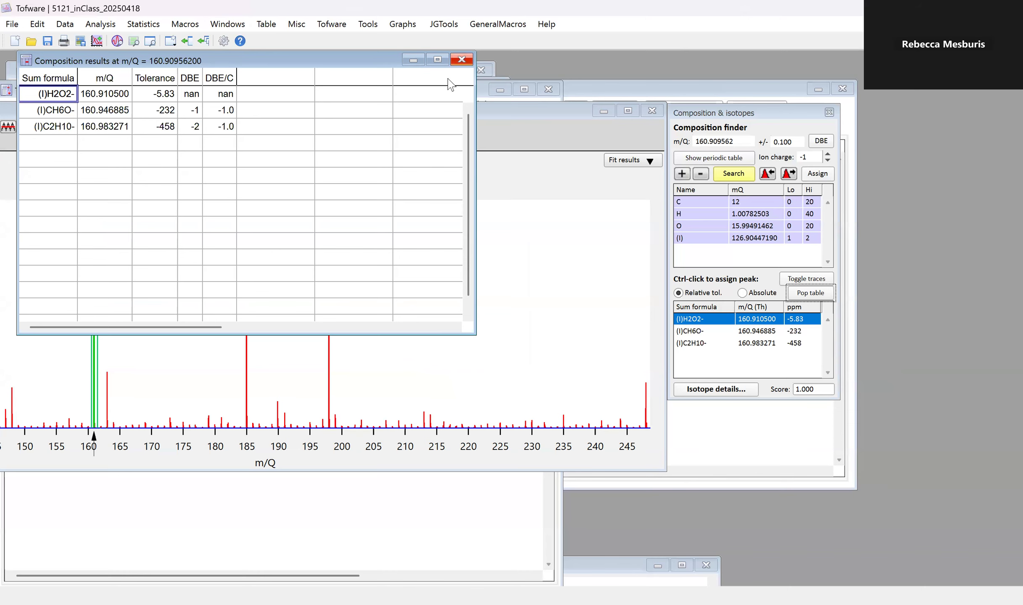
{"action": "left_click", "coordinate": [461, 60]}
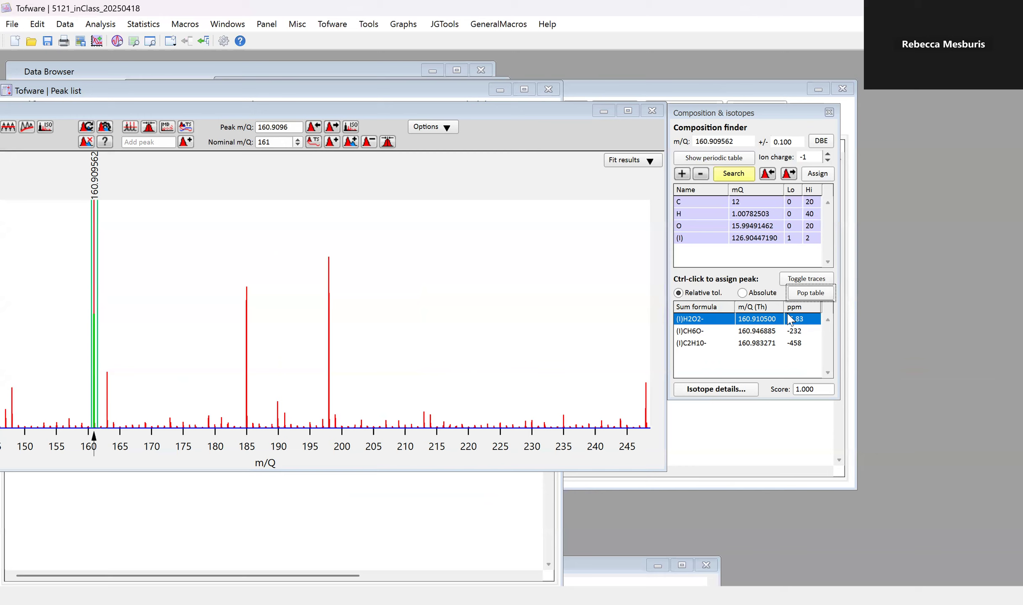
Assign the formula (I)H2O2- to the peak at m/Q 160.909562 and check its entry in the peak list.
{"action": "left_click", "coordinate": [816, 177]}
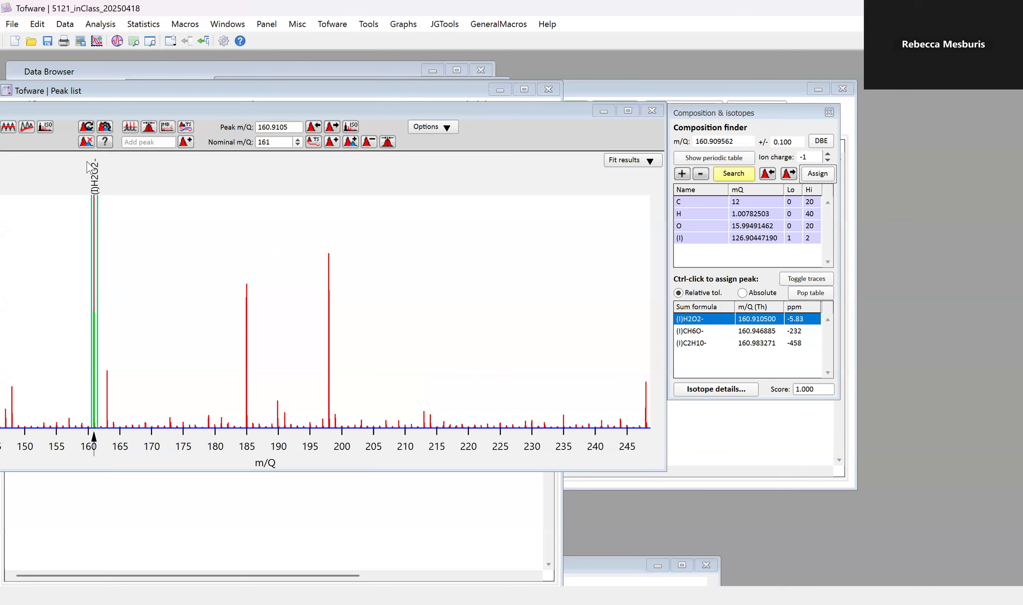
{"action": "left_click", "coordinate": [89, 90]}
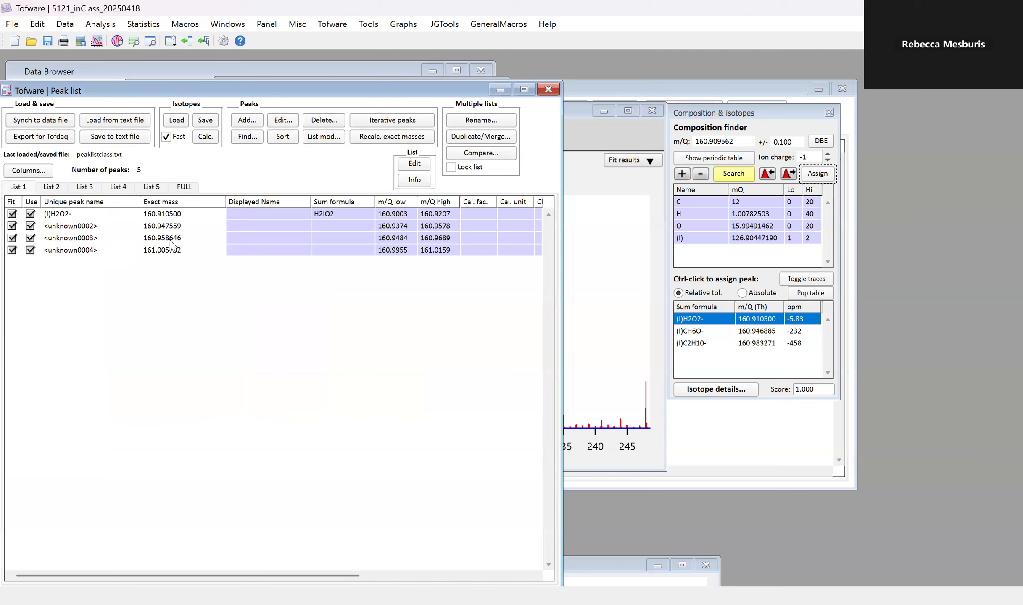
Remove all visible unknown peaks from List 1, using the reference spectrum window.
{"action": "left_click_drag", "start_coordinate": [594, 112], "coordinate": [623, 104]}
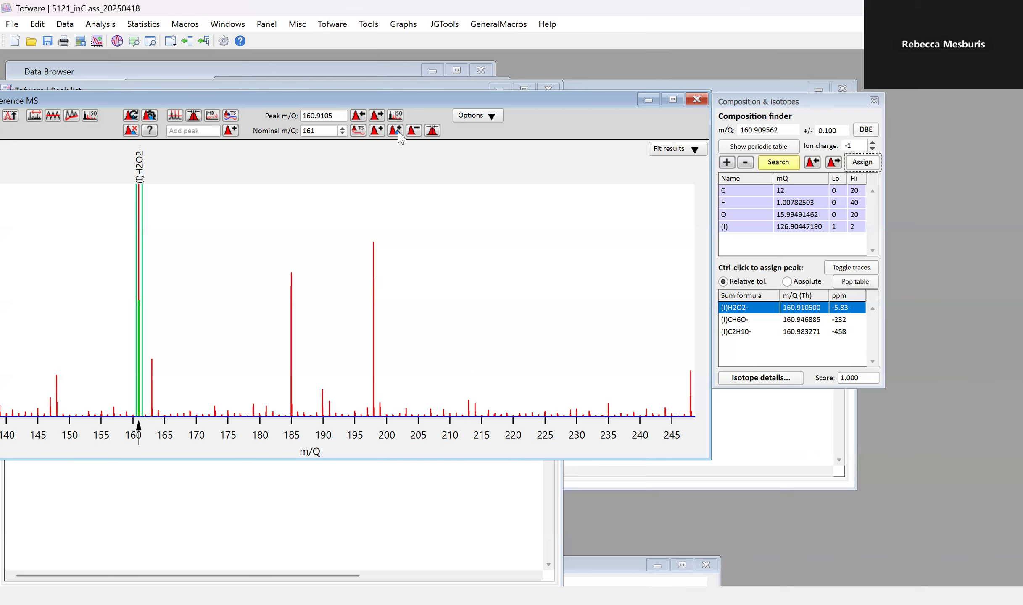
{"action": "left_click", "coordinate": [433, 130]}
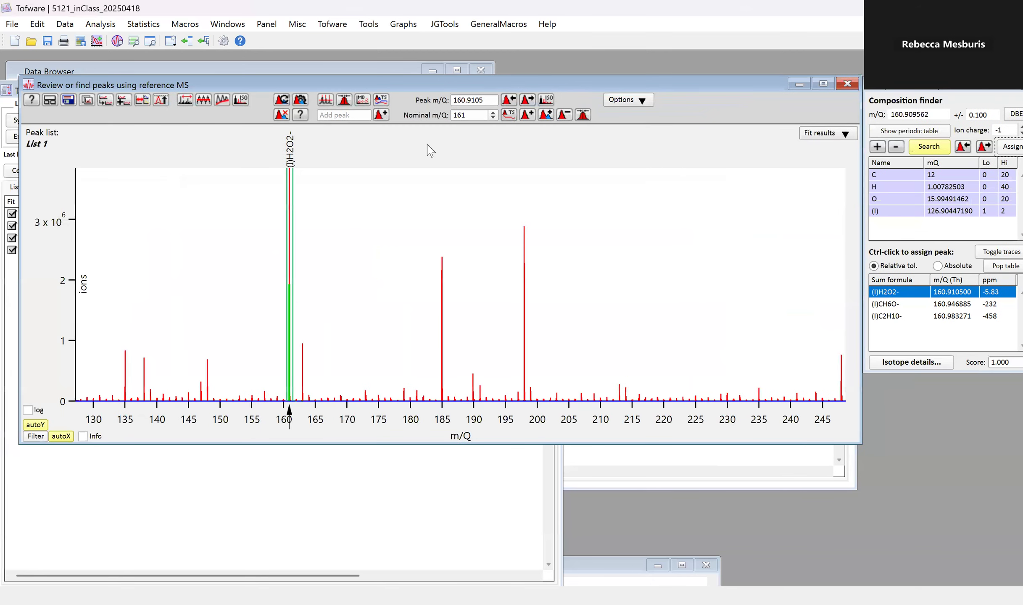
{"action": "right_click", "coordinate": [431, 150]}
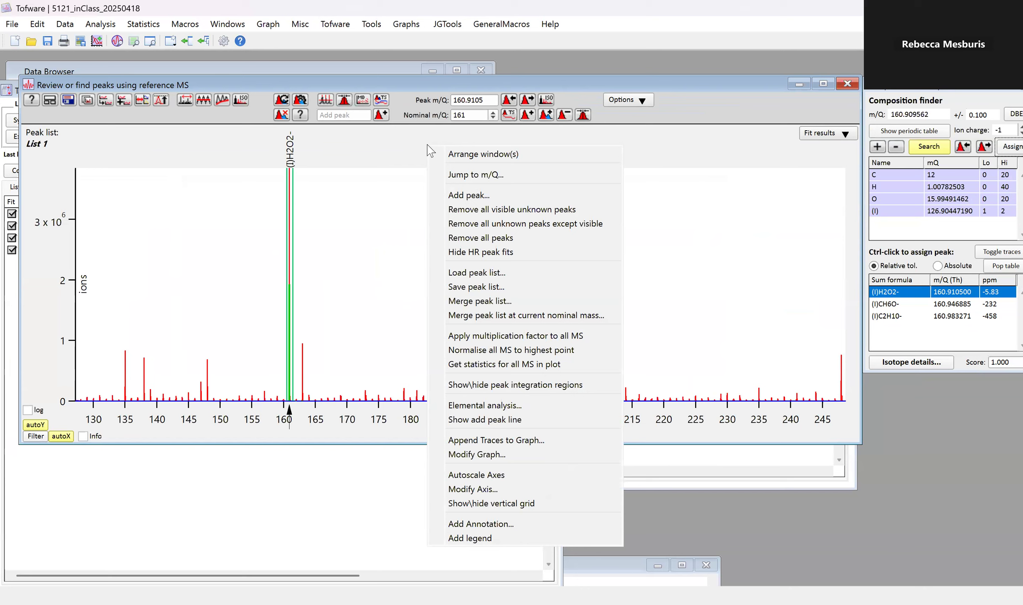
{"action": "left_click", "coordinate": [547, 210]}
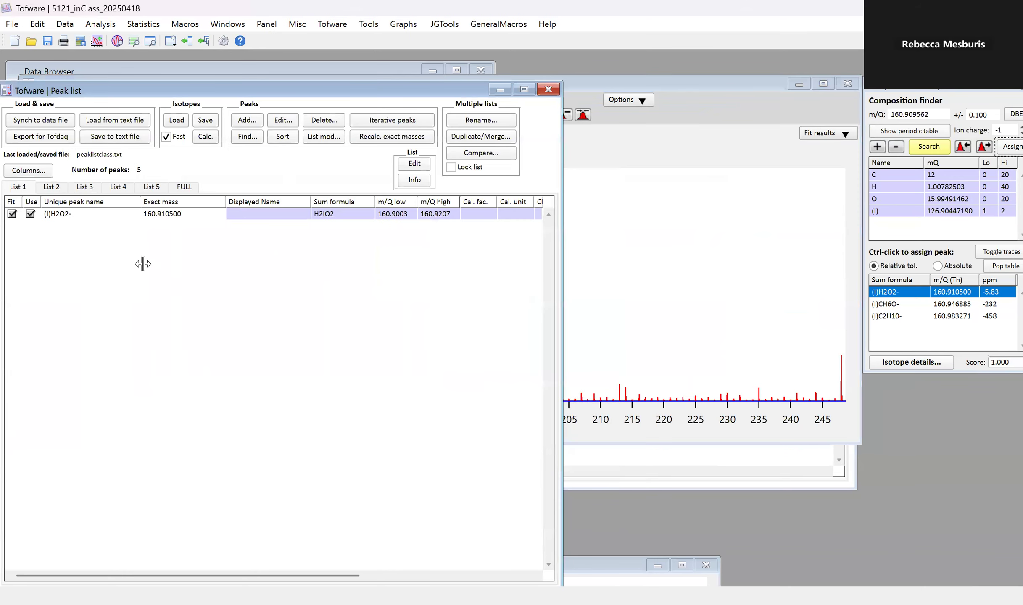